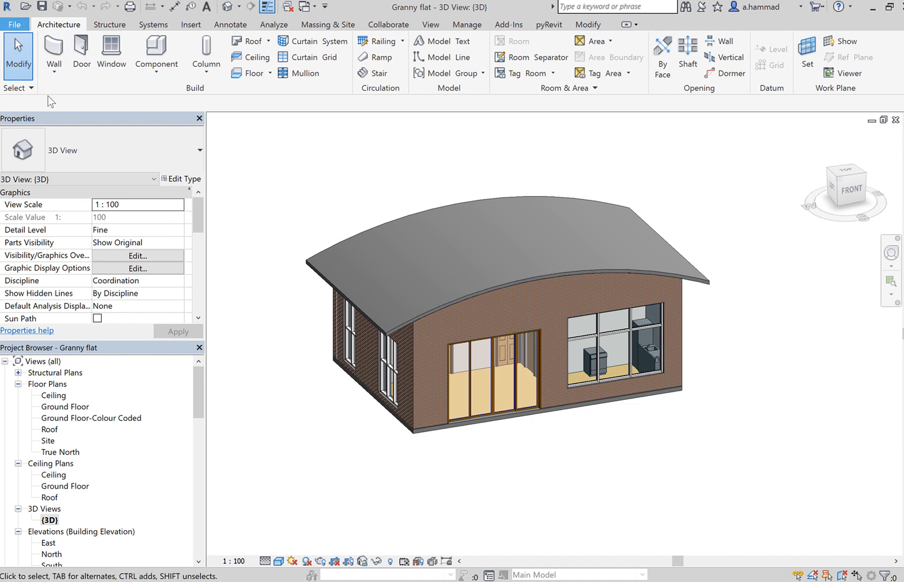
Step: Create a new project from the Structural Template
{"action": "key", "text": "alt+f"}
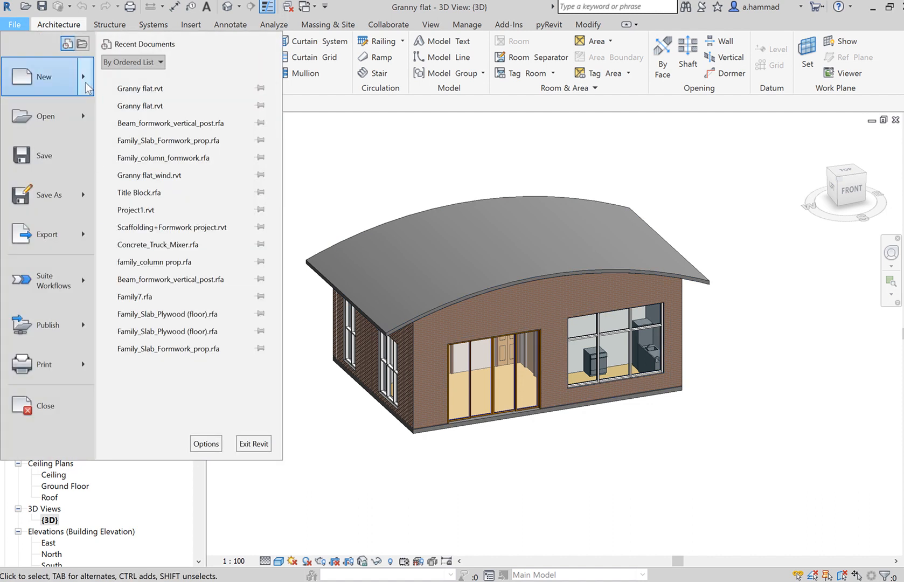
{"action": "mouse_move", "coordinate": [85, 82]}
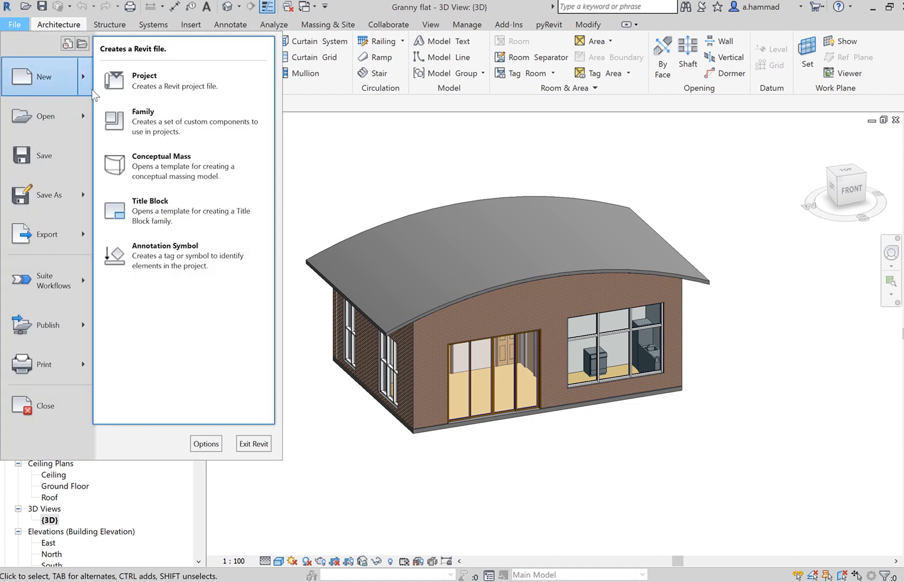
{"action": "left_click", "coordinate": [183, 86]}
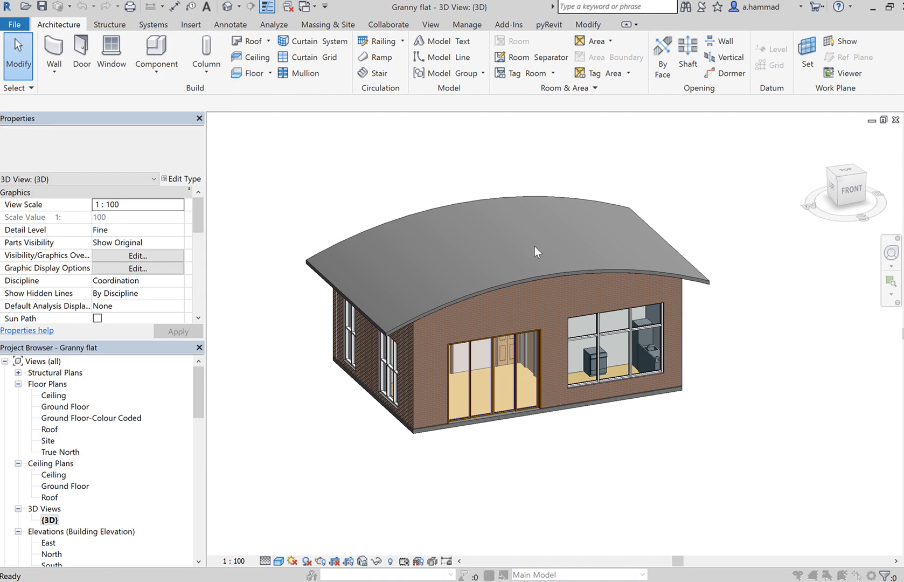
{"action": "left_click", "coordinate": [428, 274]}
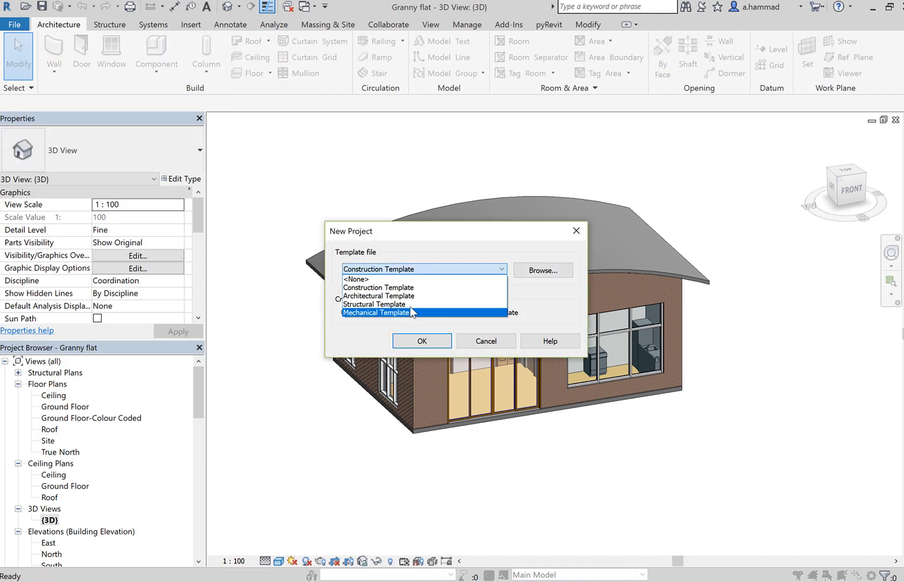
{"action": "left_click", "coordinate": [410, 305]}
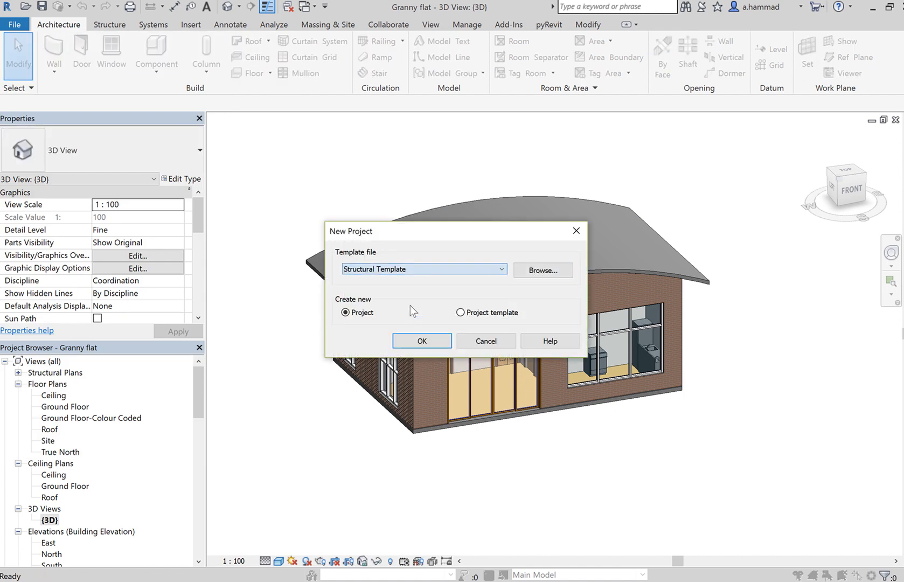
{"action": "left_click", "coordinate": [421, 342]}
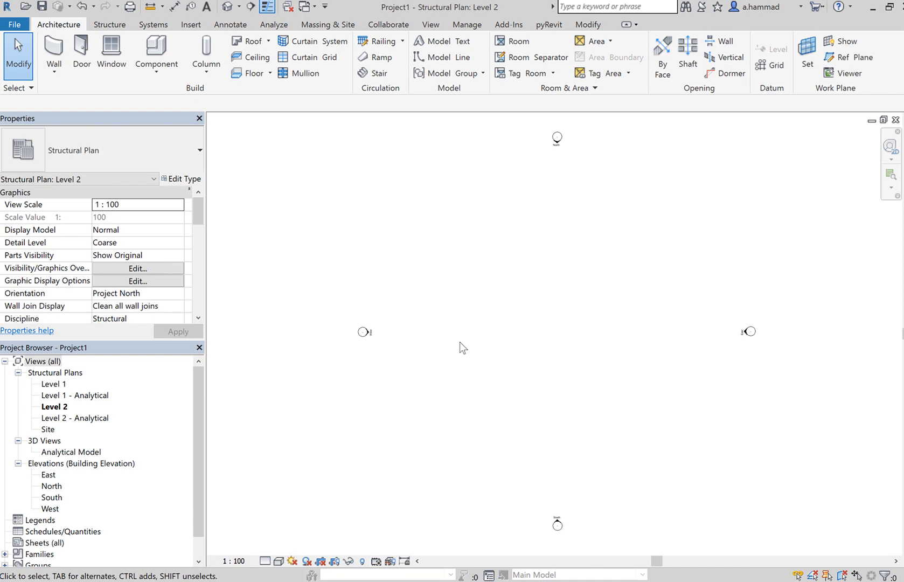
Step: Try to link the Granny flat.rvt architecture model into the project with Auto - Origin to Origin positioning
{"action": "left_click", "coordinate": [198, 27]}
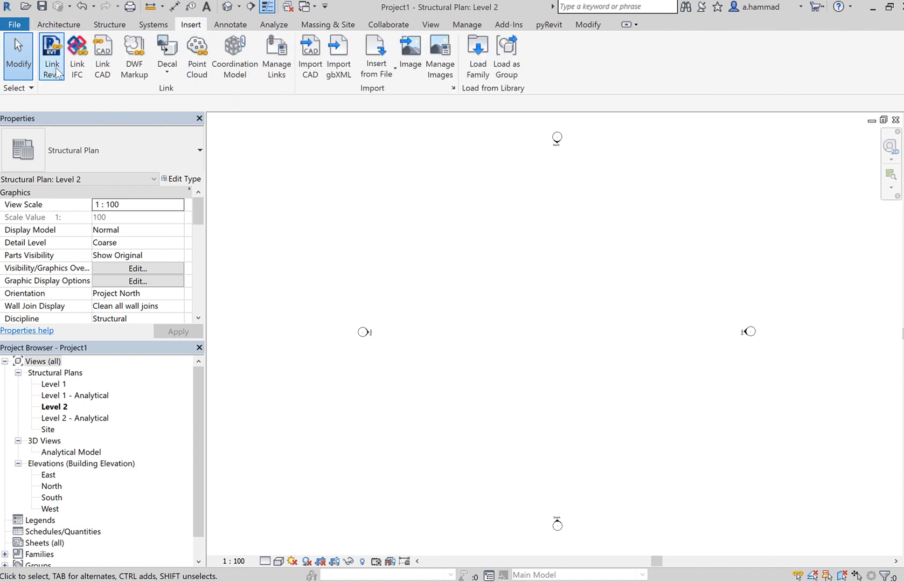
{"action": "left_click", "coordinate": [52, 53]}
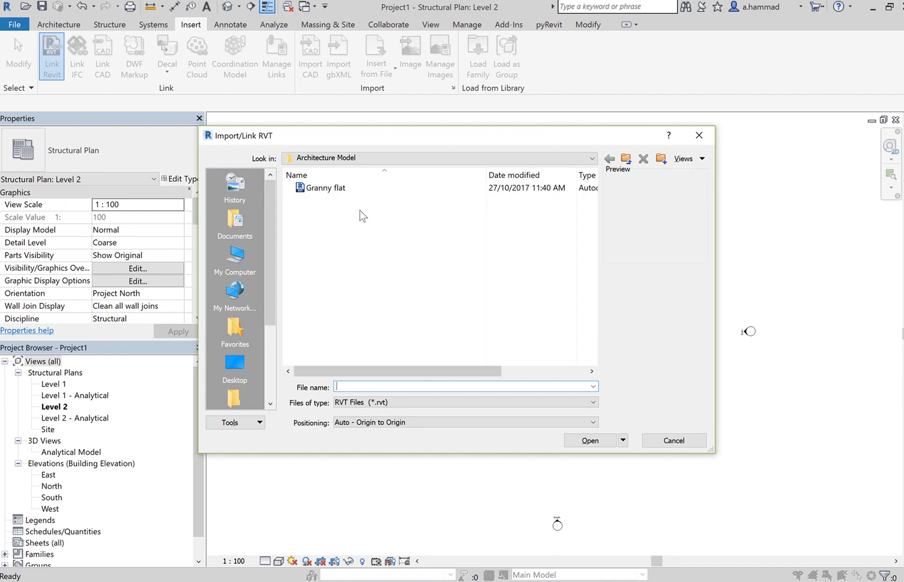
{"action": "left_click", "coordinate": [337, 188]}
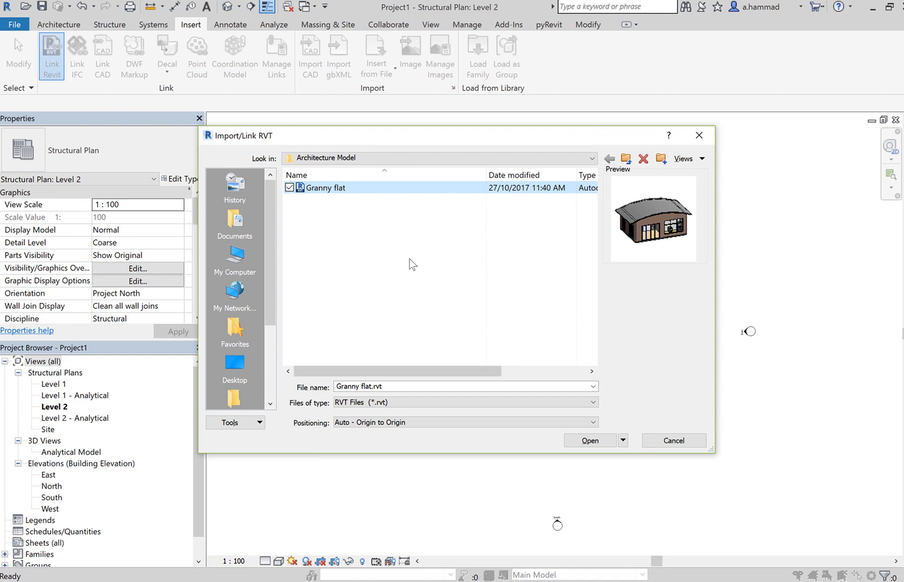
{"action": "left_click", "coordinate": [434, 422]}
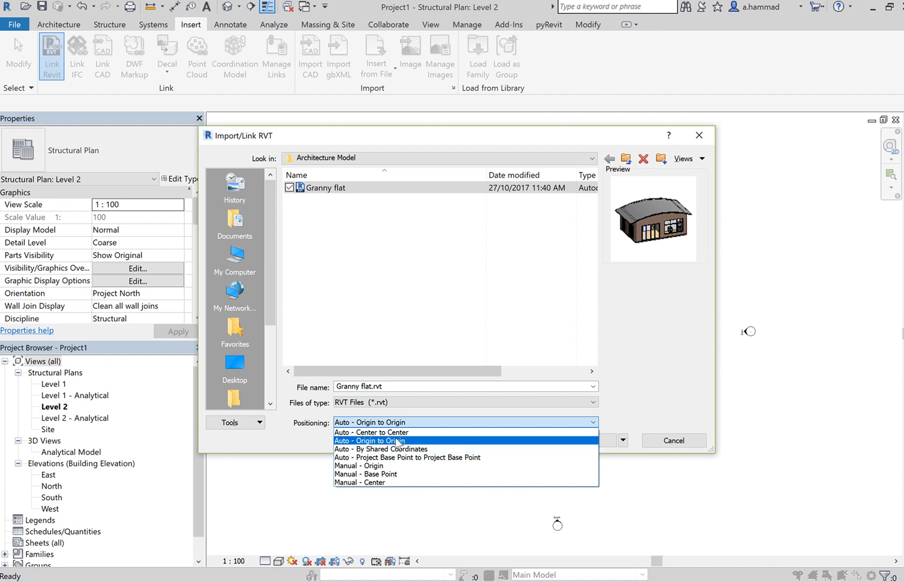
{"action": "left_click", "coordinate": [415, 443]}
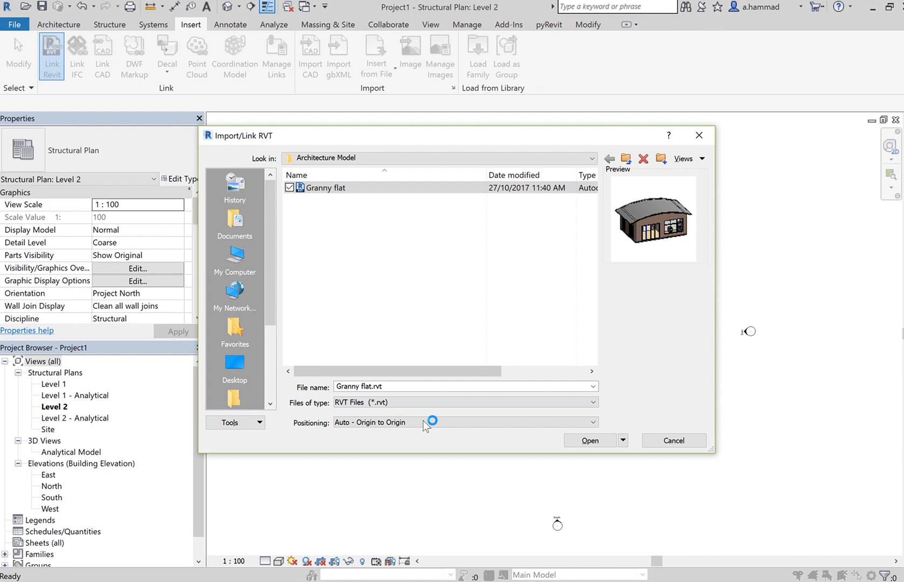
{"action": "double_click", "coordinate": [421, 386]}
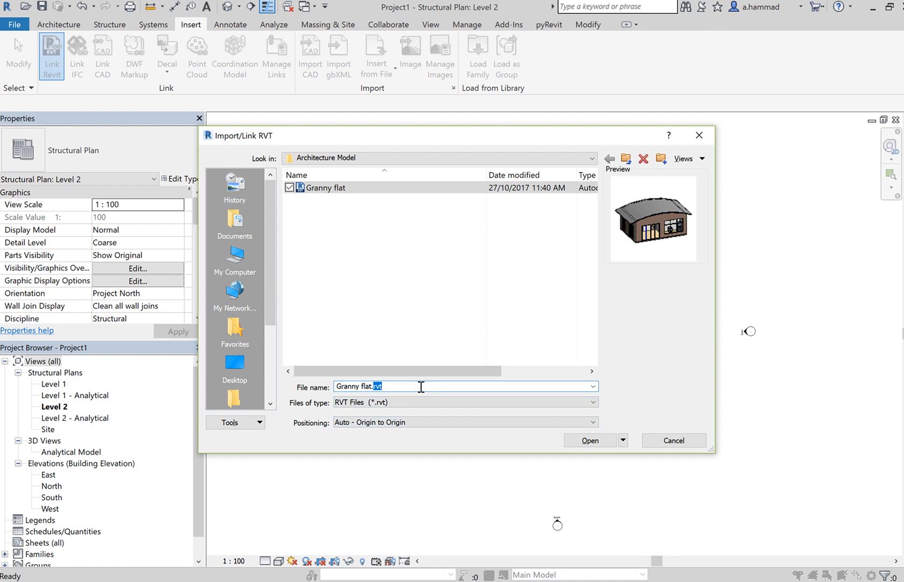
{"action": "key", "text": "BackSpace"}
{"action": "key", "text": "BackSpace"}
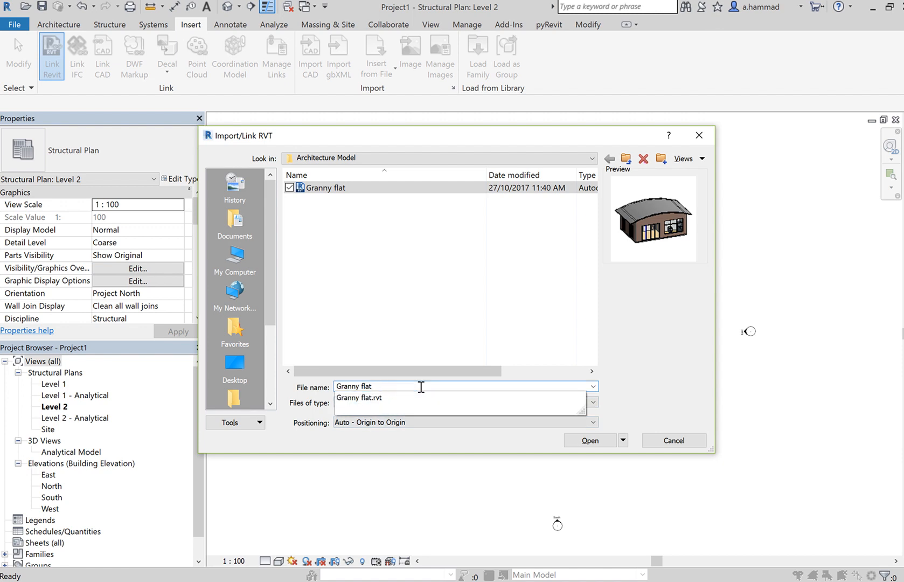
{"action": "type", "text": "_"}
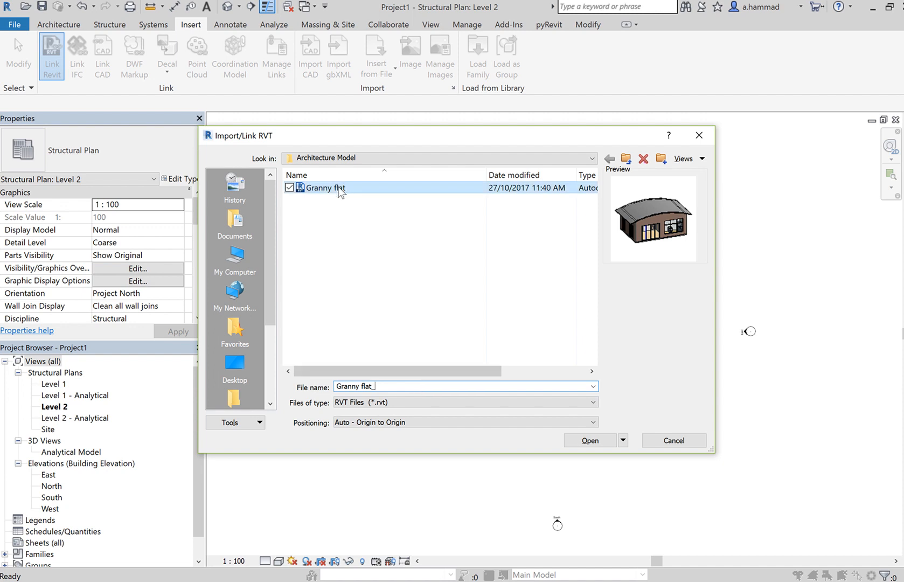
{"action": "left_click", "coordinate": [376, 199]}
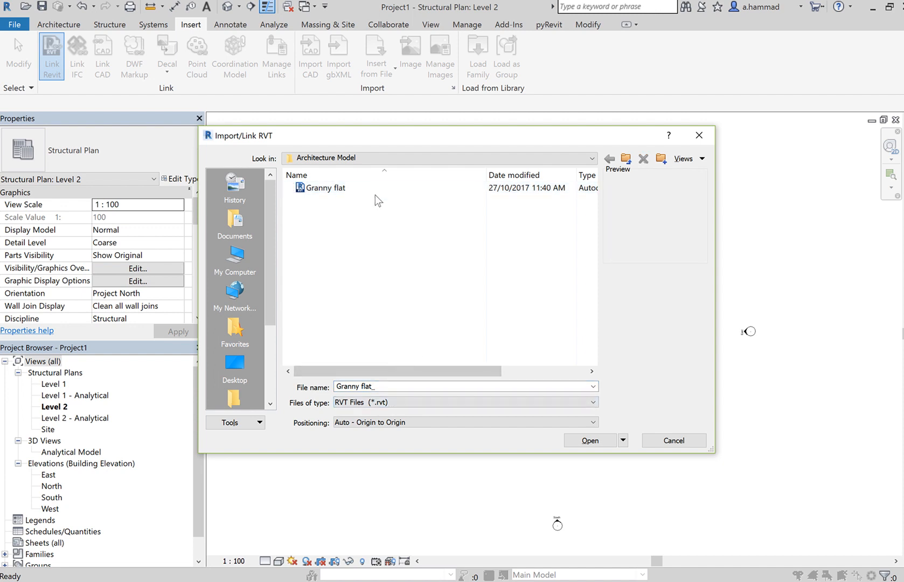
{"action": "left_click", "coordinate": [374, 190]}
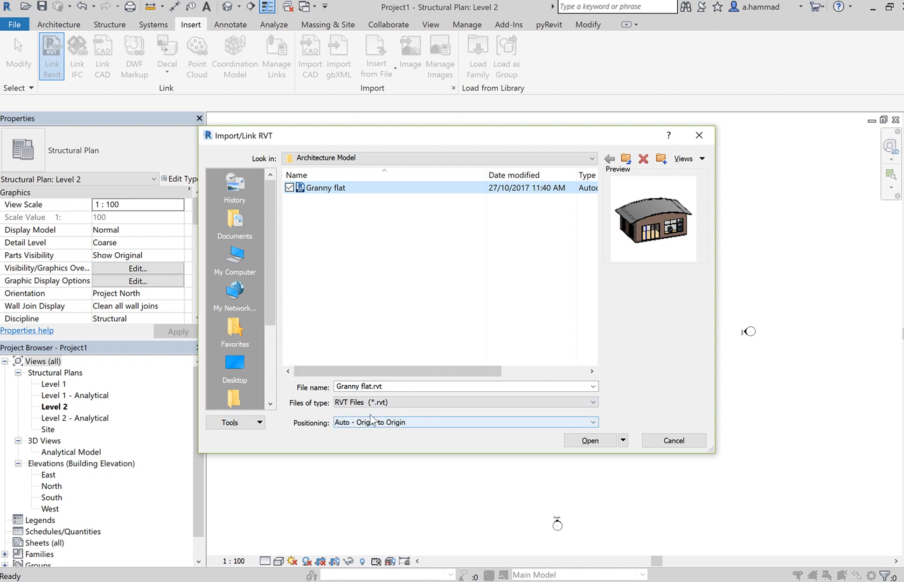
{"action": "left_click", "coordinate": [591, 441]}
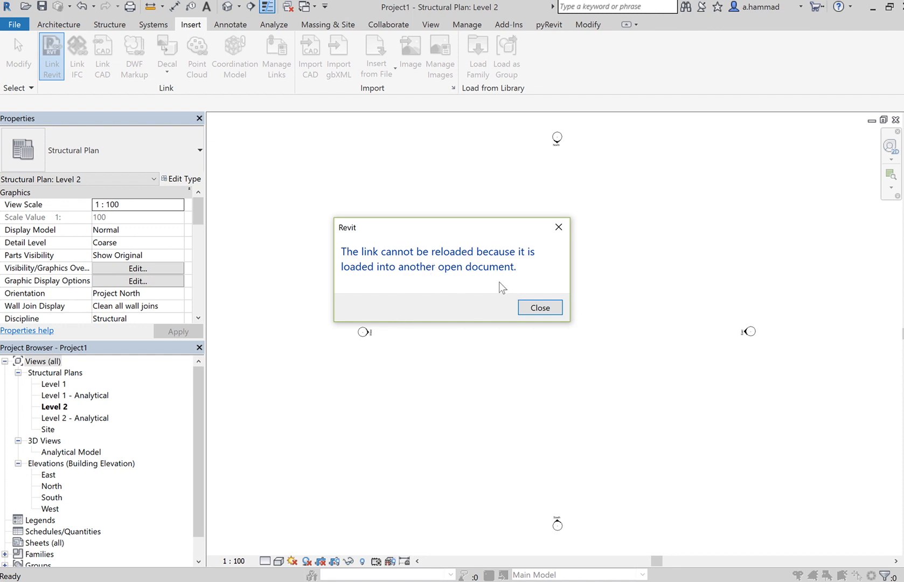
{"action": "left_click", "coordinate": [540, 307]}
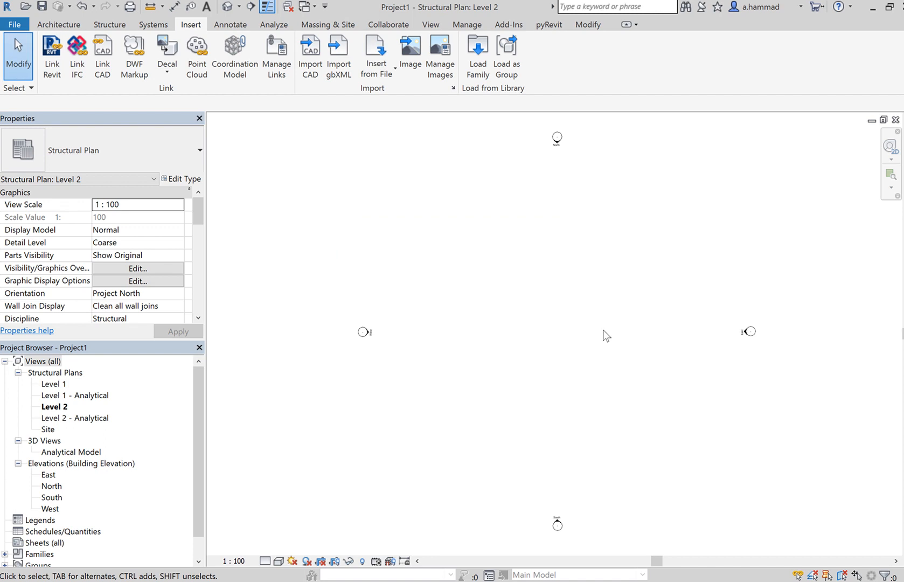
Step: Tile the open views, close both Granny flat views, and maximize the Level 2 structural plan of Project1
{"action": "key", "text": "w"}
{"action": "key", "text": "t"}
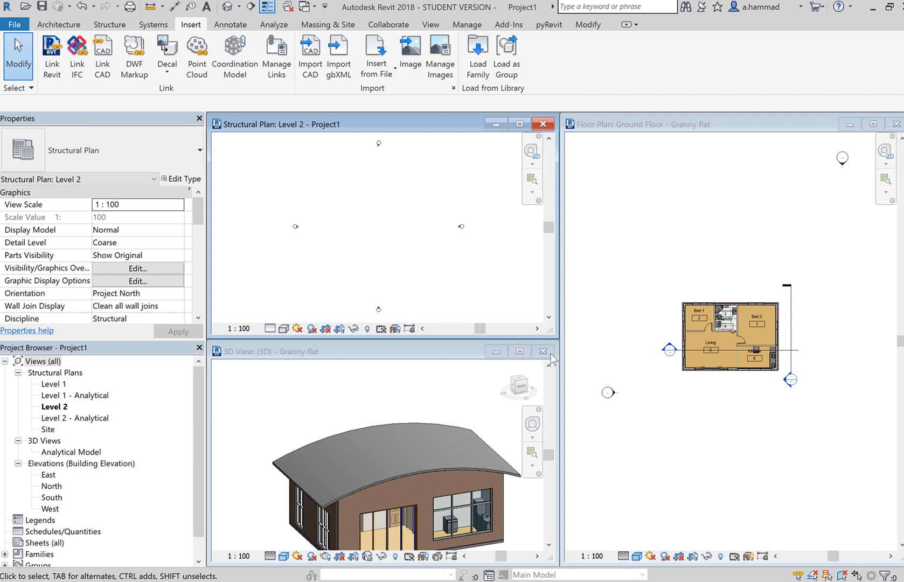
{"action": "left_click", "coordinate": [357, 439]}
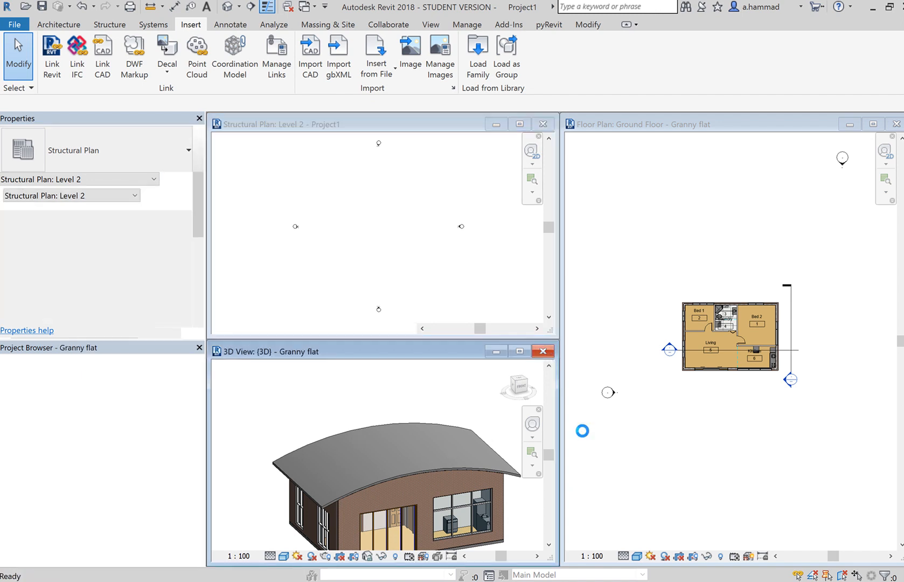
{"action": "left_click", "coordinate": [543, 351]}
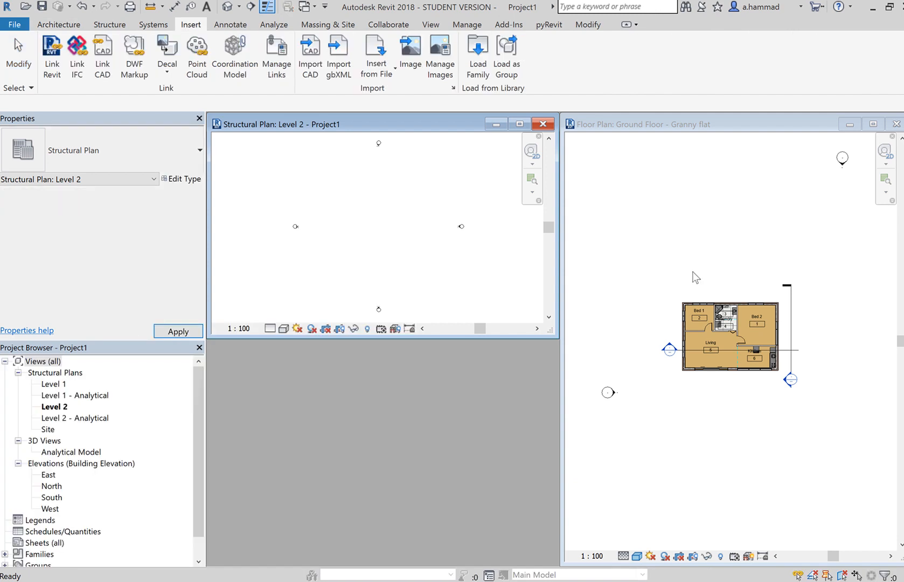
{"action": "left_click", "coordinate": [896, 124]}
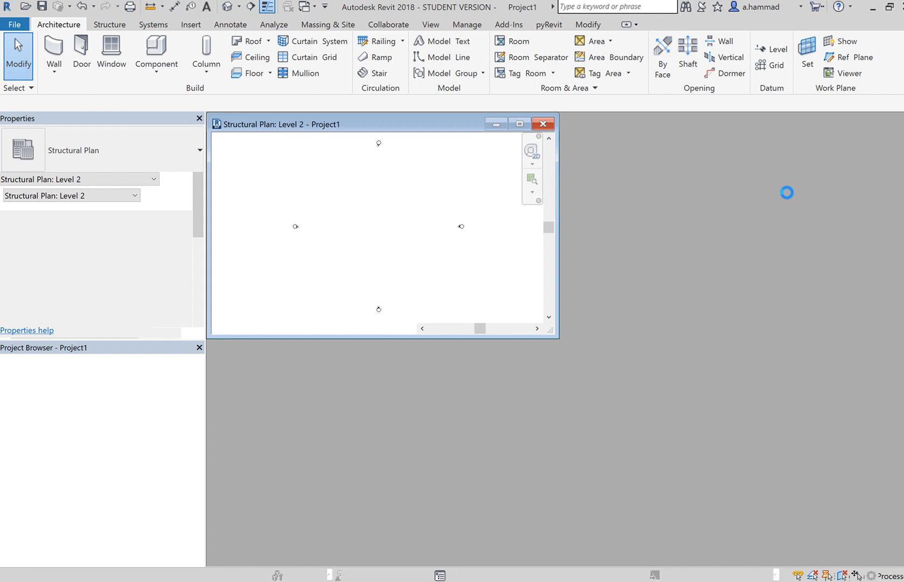
{"action": "left_click", "coordinate": [520, 124]}
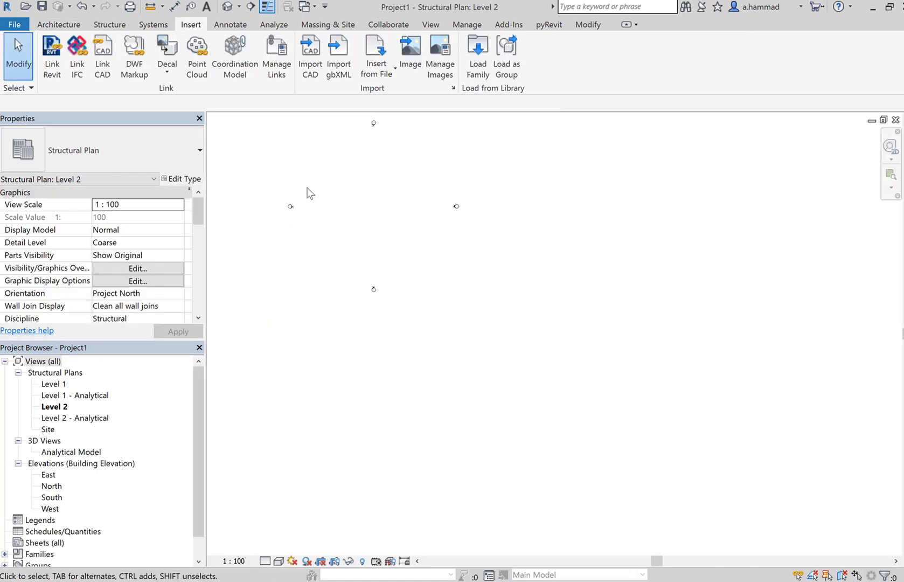
Step: Link the Granny flat.rvt architecture model into the structural project with Auto - Origin to Origin positioning
{"action": "scroll", "coordinate": [308, 191], "scroll_direction": "up", "scroll_amount": 2}
{"action": "middle_click_drag", "start_coordinate": [416, 217], "coordinate": [484, 284]}
{"action": "left_click", "coordinate": [52, 54]}
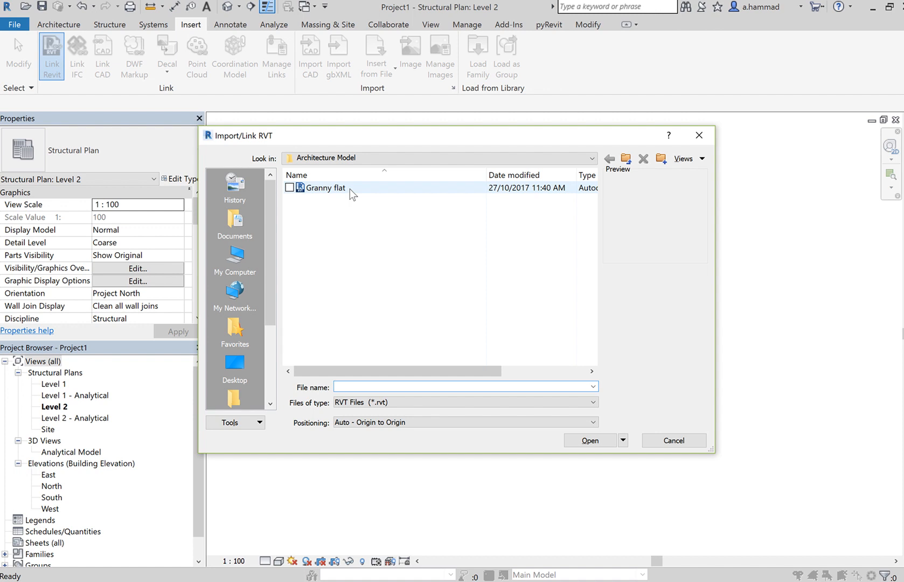
{"action": "left_click", "coordinate": [350, 188]}
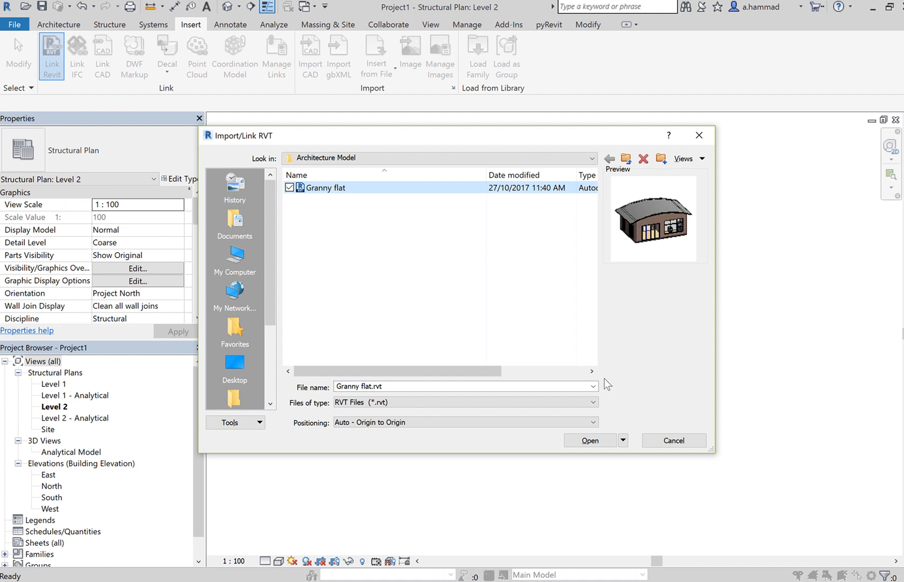
{"action": "left_click", "coordinate": [593, 440]}
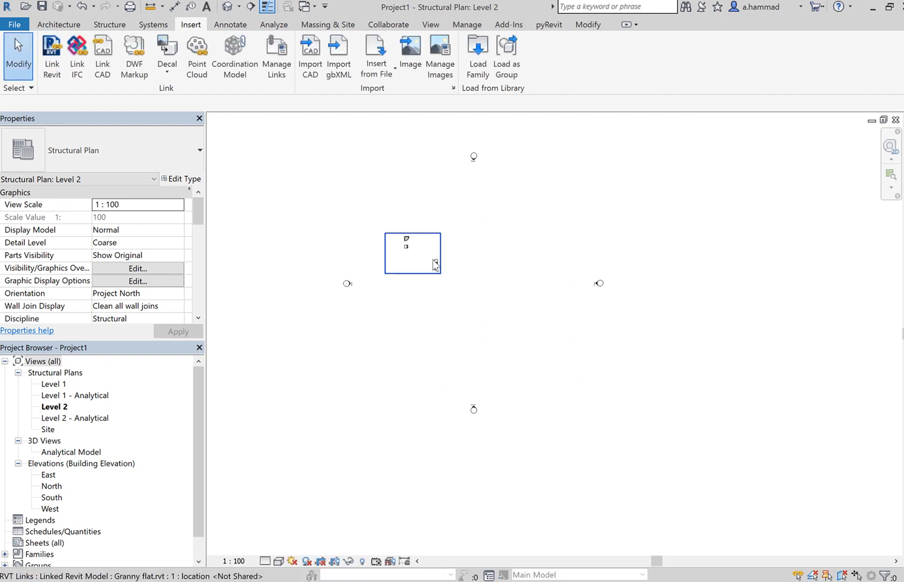
Step: Inspect the linked model in the Level 2 plan and open the Level 1 structural plan
{"action": "scroll", "coordinate": [434, 262], "scroll_direction": "up", "scroll_amount": 4}
{"action": "scroll", "coordinate": [434, 262], "scroll_direction": "up", "scroll_amount": 3}
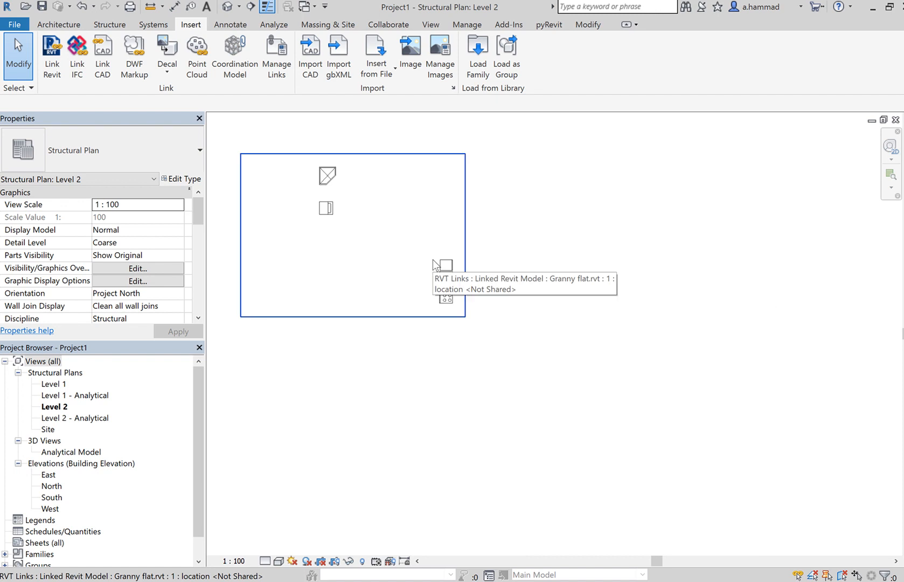
{"action": "scroll", "coordinate": [436, 262], "scroll_direction": "down", "scroll_amount": 3}
{"action": "middle_click_drag", "start_coordinate": [484, 242], "coordinate": [601, 296]}
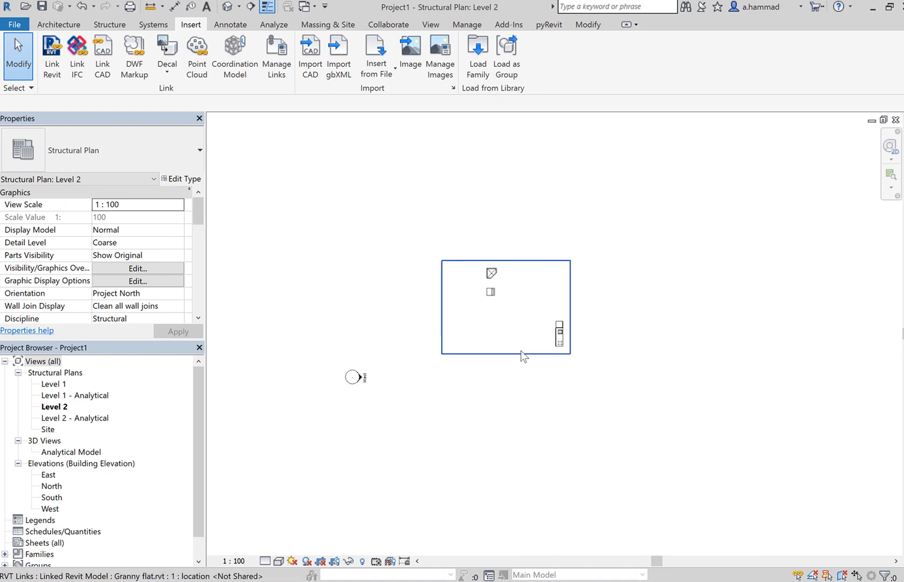
{"action": "left_click", "coordinate": [55, 384]}
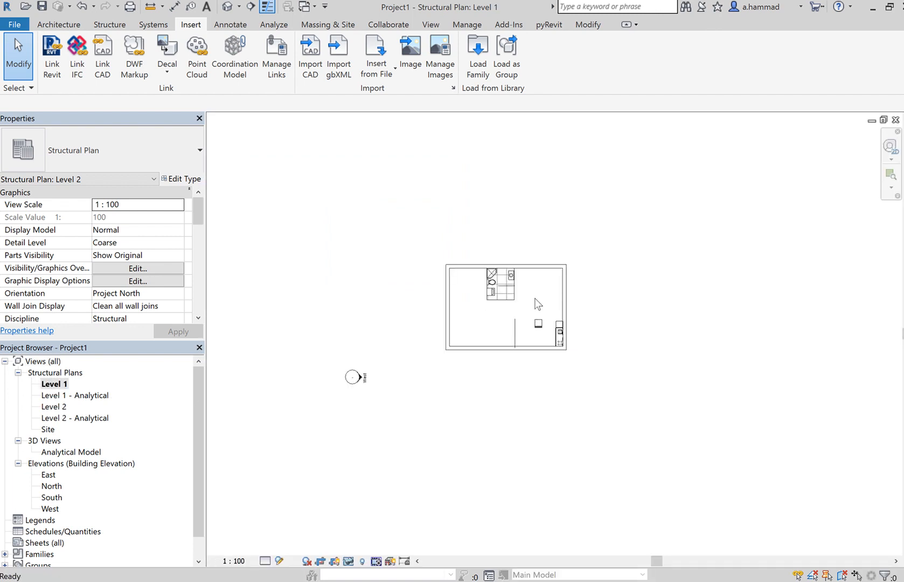
{"action": "scroll", "coordinate": [537, 304], "scroll_direction": "up", "scroll_amount": 3}
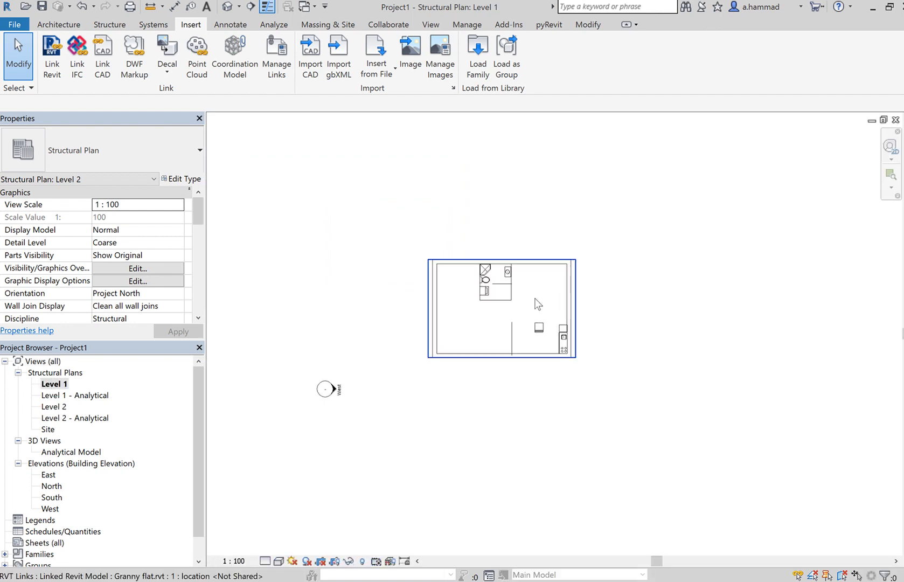
Step: Set the Level 1 plan's visual style to Consistent Colors and its detail level to Fine
{"action": "left_click", "coordinate": [278, 561]}
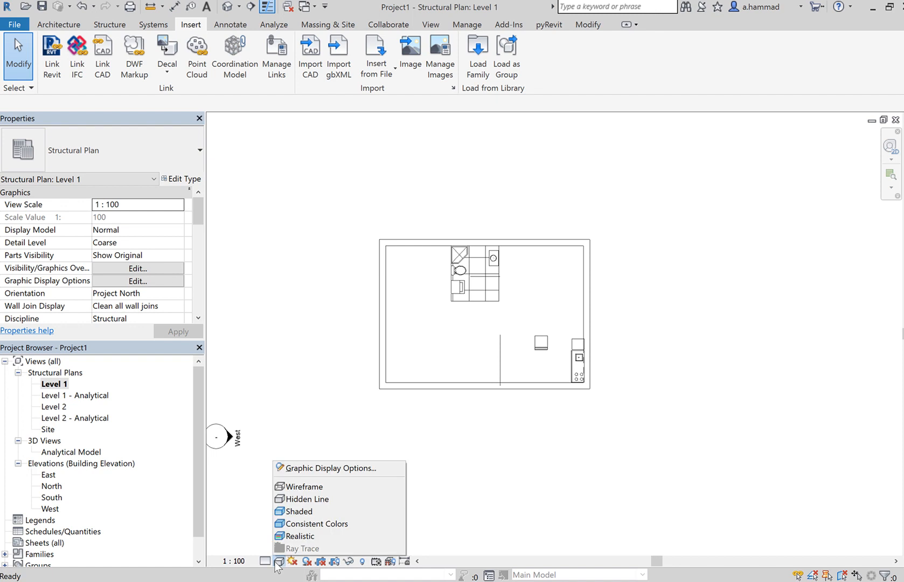
{"action": "left_click", "coordinate": [328, 524]}
{"action": "left_click", "coordinate": [265, 561]}
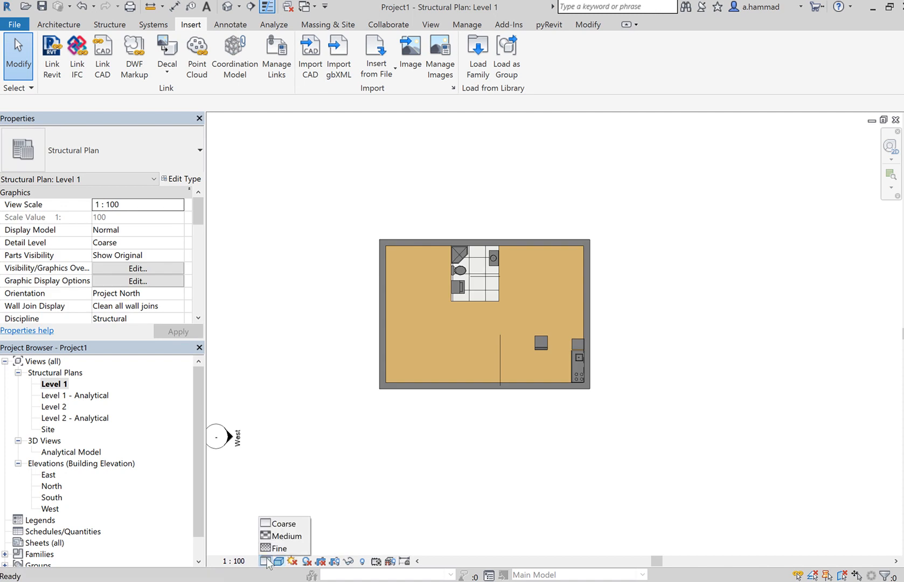
{"action": "left_click", "coordinate": [275, 548]}
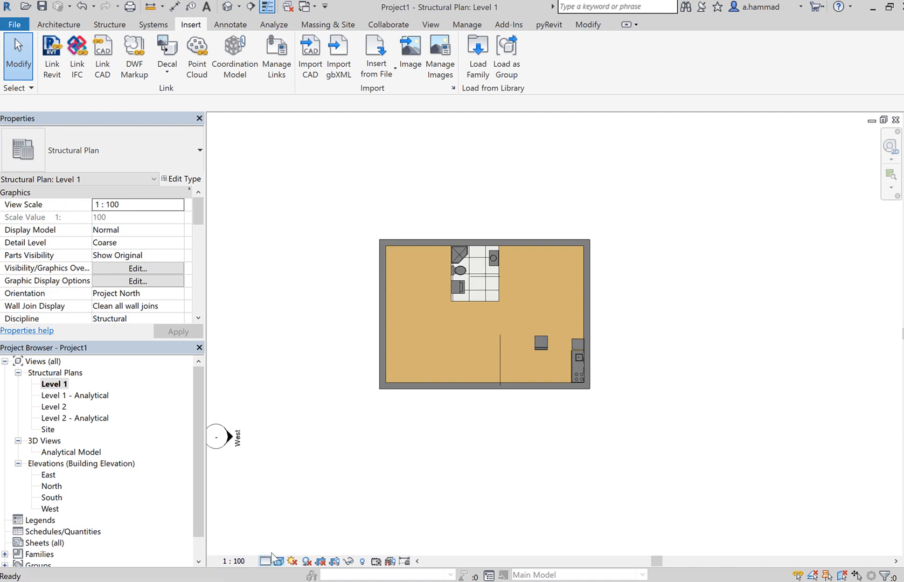